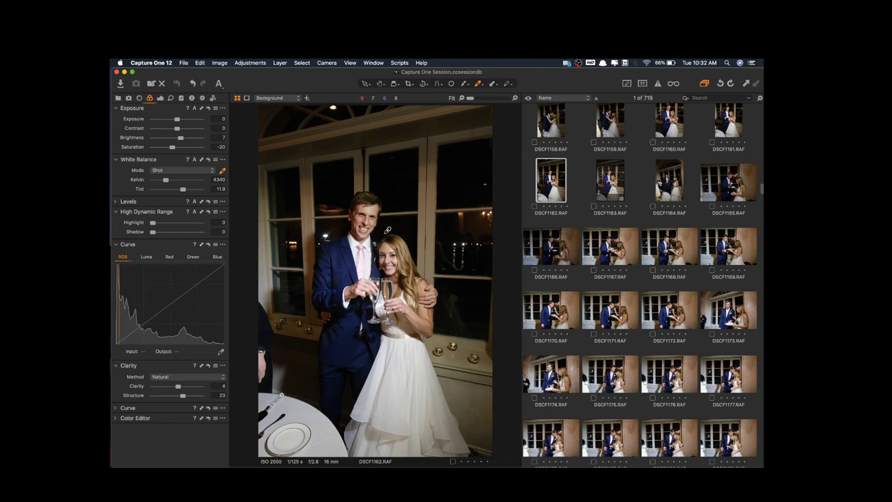
- Compare the couple's photos DSCF1162.RAF and DSCF1163.RAF in full-screen view
left_click(132, 71)
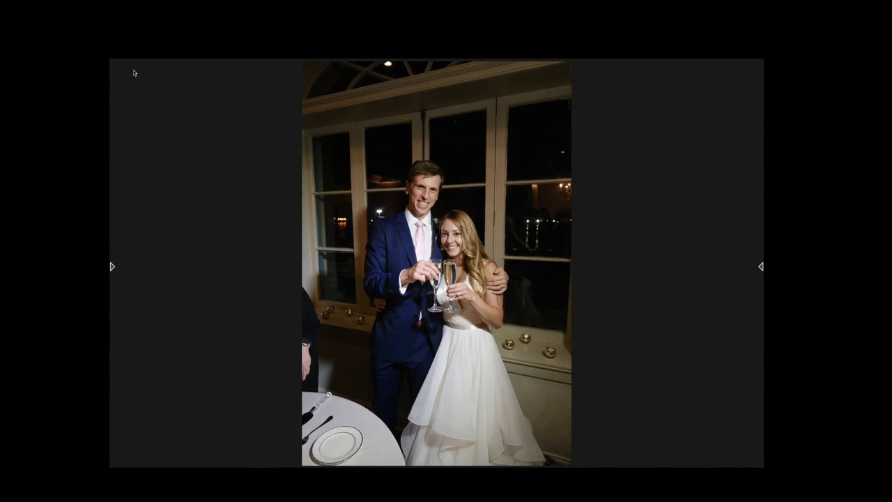
left_click(133, 72)
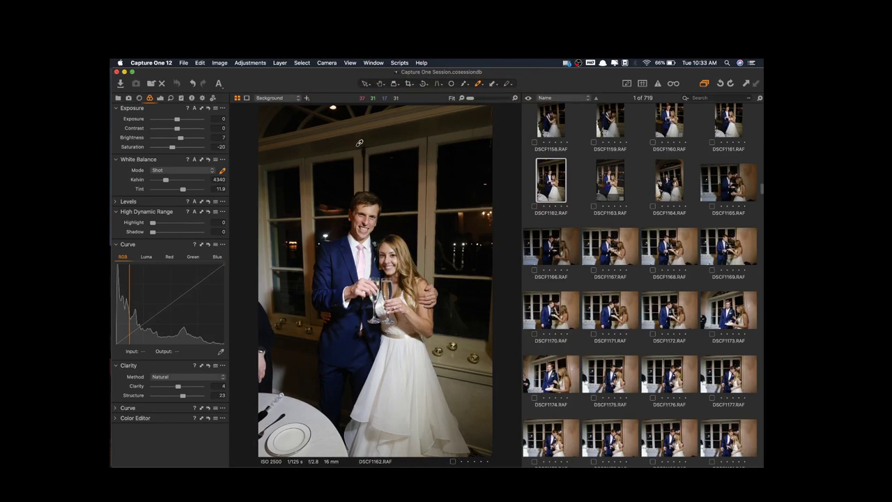
left_click(610, 180)
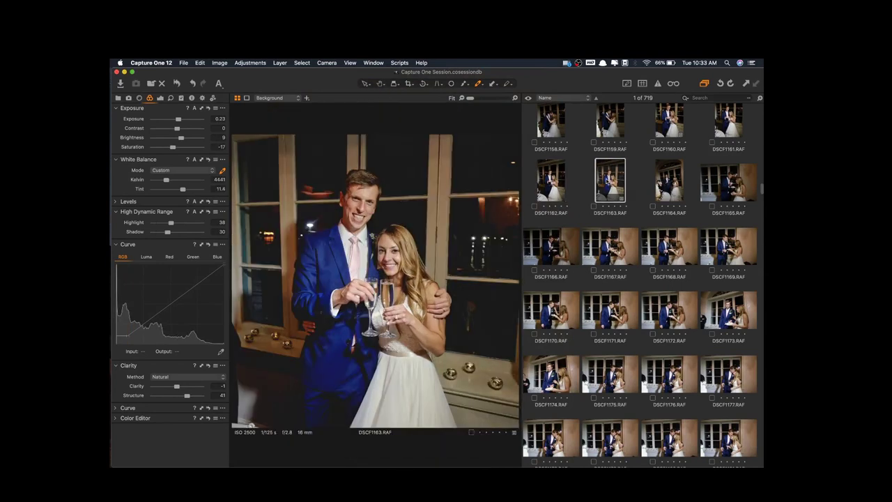
left_click(132, 73)
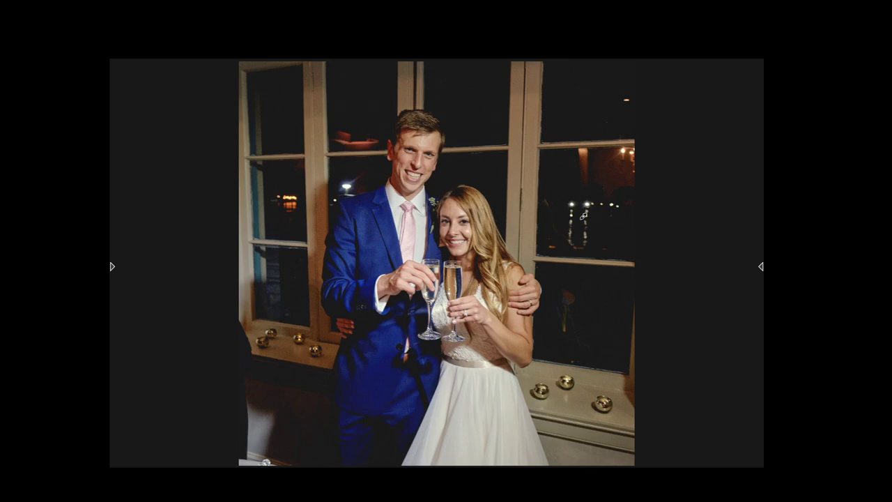
key("Escape")
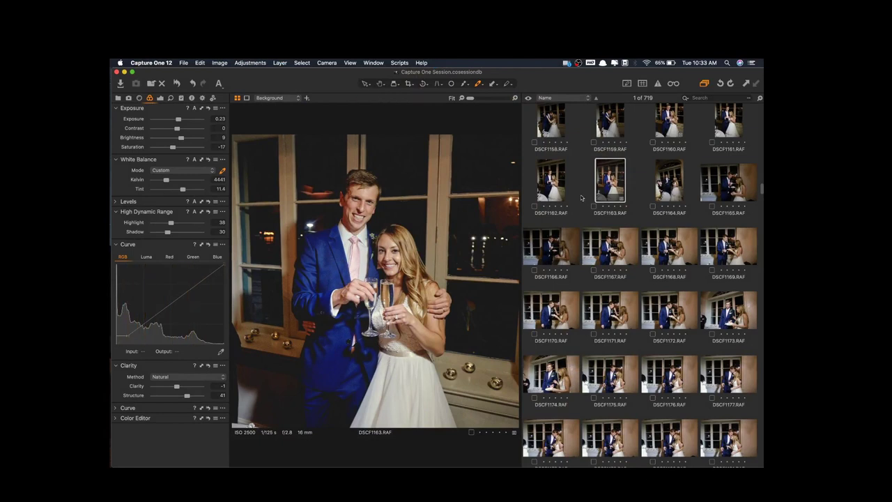
- Return to DSCF1162.RAF and look over the saved user styles before reopening the colour adjustments
left_click(550, 187)
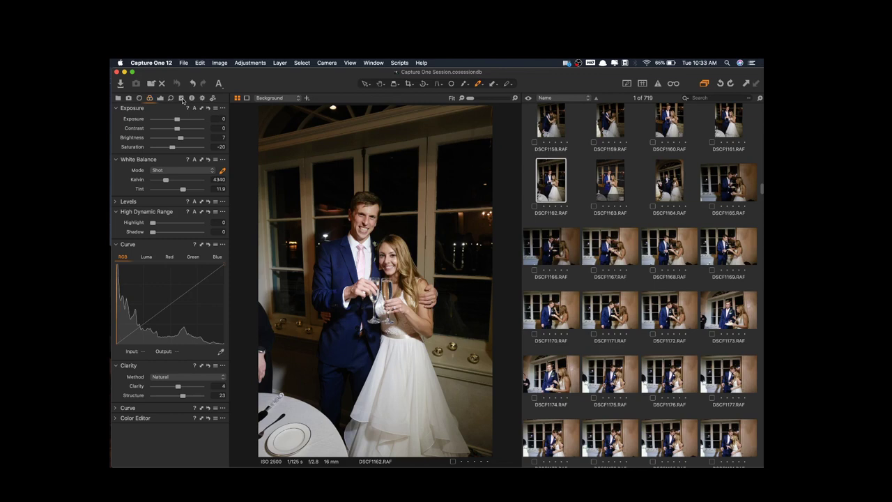
left_click(181, 98)
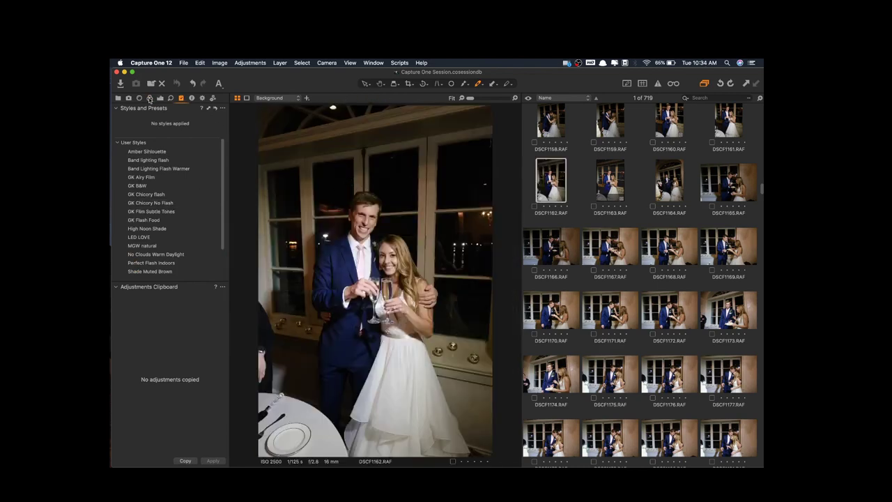
left_click(150, 99)
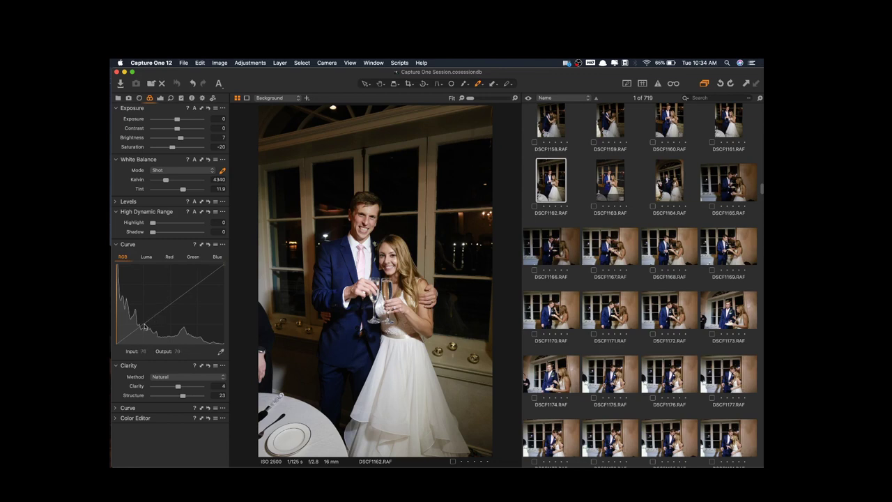
- Anchor DSCF1162.RAF's RGB curve in the lower midtones and raise its black point to fade the shadows
left_click_drag(139, 326, 139, 329)
mouse_move(116, 347)
left_mouse_down()
mouse_move(117, 331)
mouse_move(118, 340)
left_mouse_up()
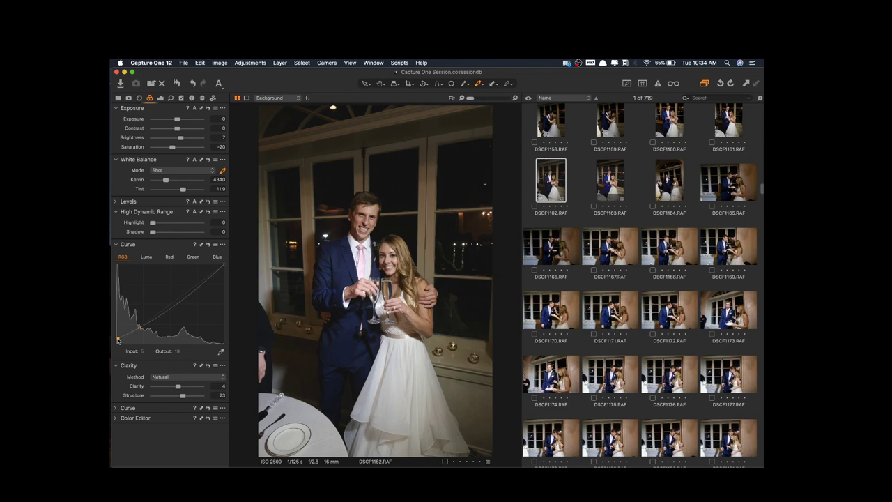
left_click_drag(118, 340, 119, 339)
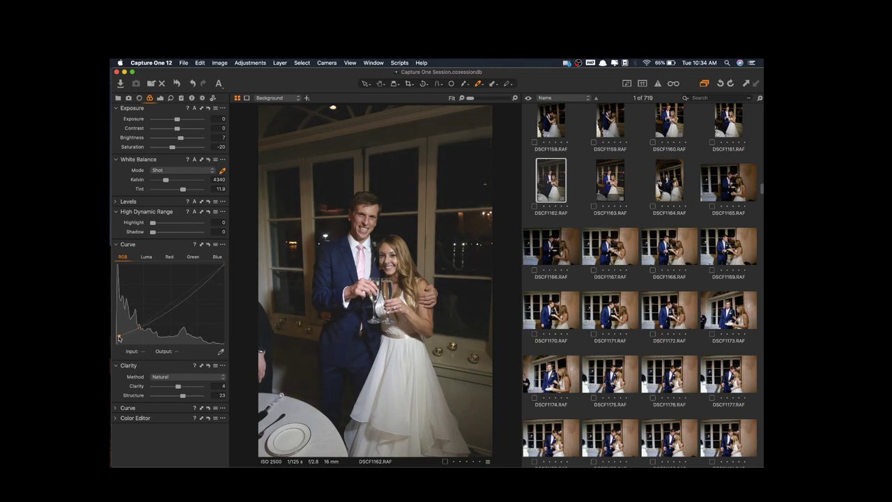
- Add an anchor in the RGB curve's upper midtones, undo the extra highlight point adjustment, and dismiss the cleaning notification
left_click(187, 300)
left_click(206, 285)
left_click_drag(206, 285, 202, 283)
key("super+z")
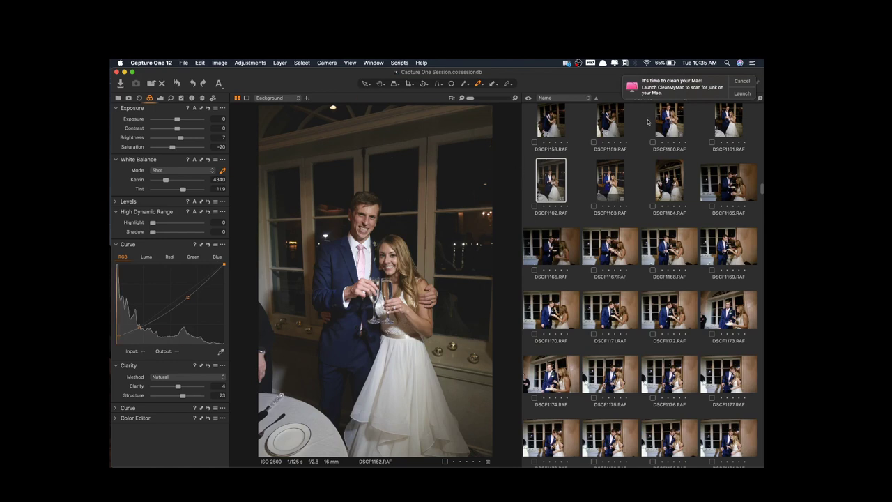
left_click(741, 81)
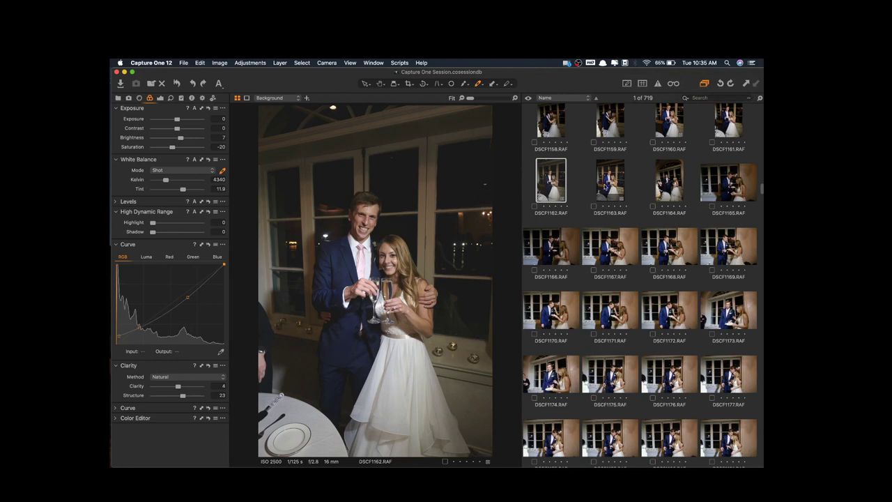
- On DSCF1163.RAF, set Exposure to 0.61, Brightness to 4 and the High Dynamic Range Shadow to 32
left_click(605, 188)
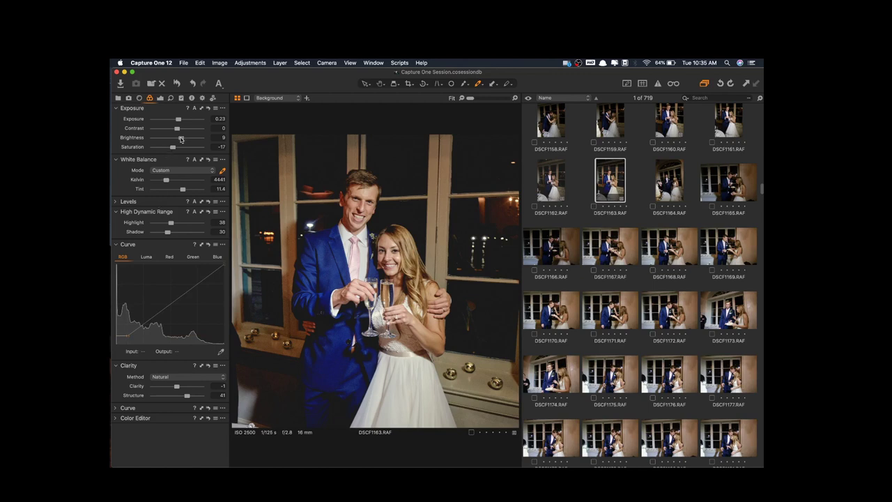
left_click_drag(181, 139, 179, 139)
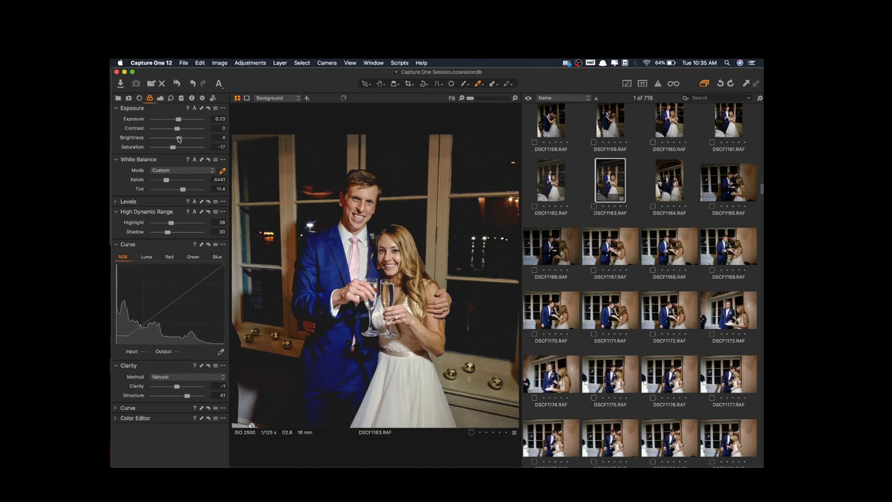
left_click_drag(178, 119, 179, 120)
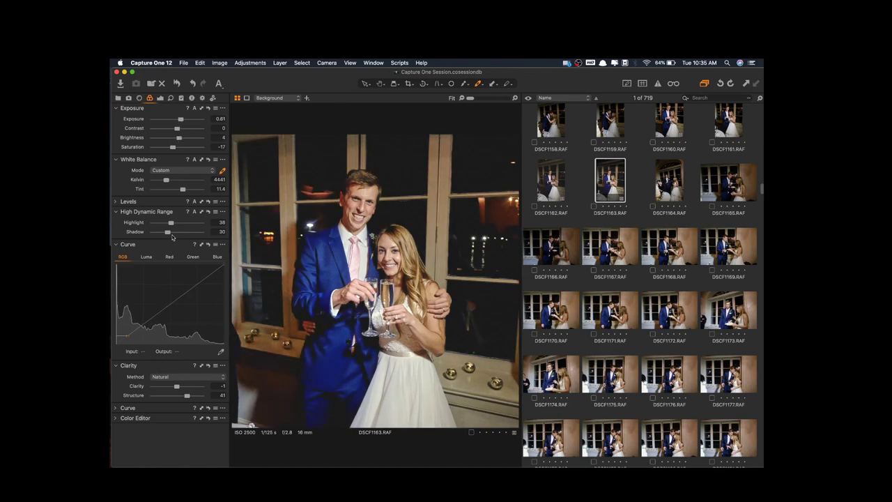
left_click_drag(168, 232, 154, 234)
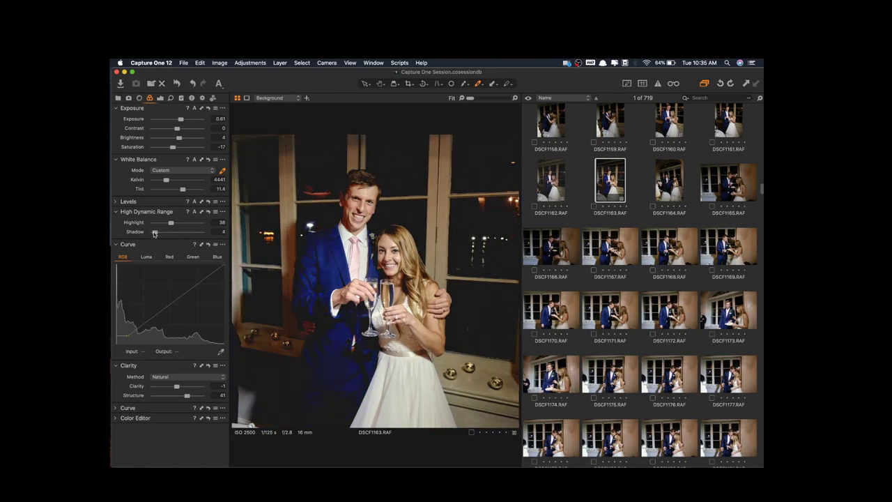
mouse_move(154, 234)
left_mouse_down()
mouse_move(183, 233)
mouse_move(167, 235)
left_mouse_up()
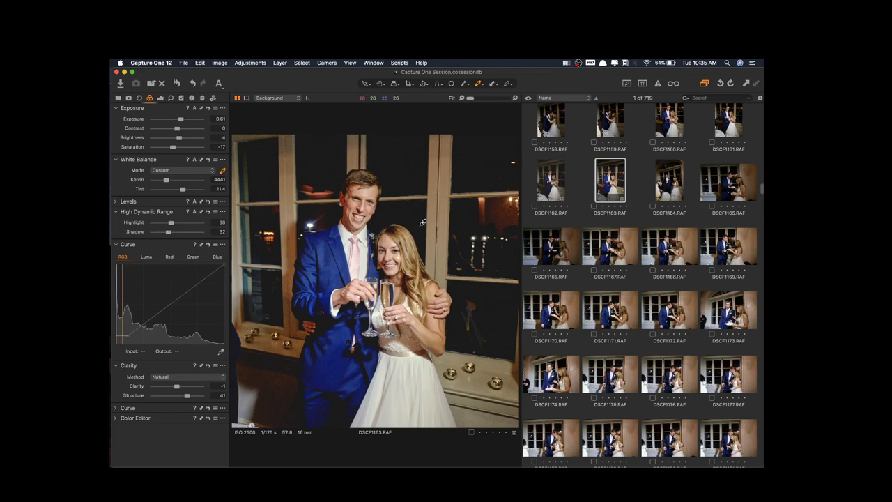
- Select DSCF1391.RAF, set Exposure to 0.64 and Saturation to -12, and check the photo in full screen
left_click_drag(763, 188, 761, 301)
left_click(618, 254)
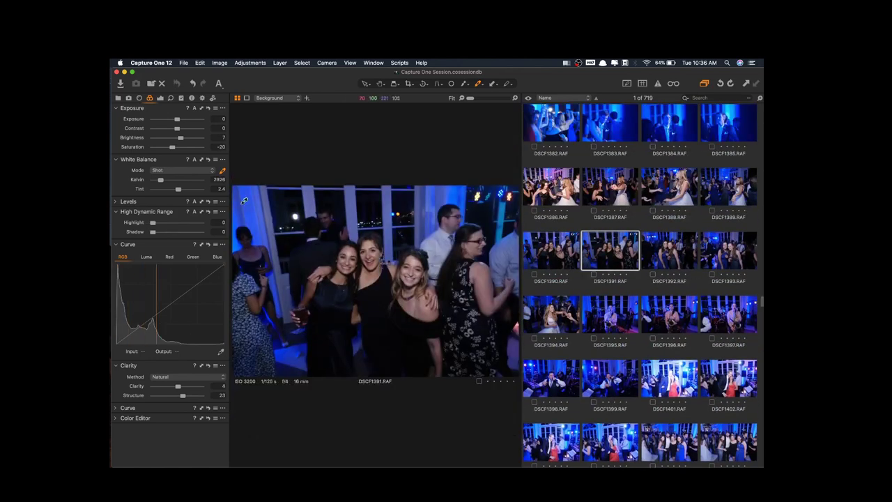
left_click_drag(177, 120, 182, 120)
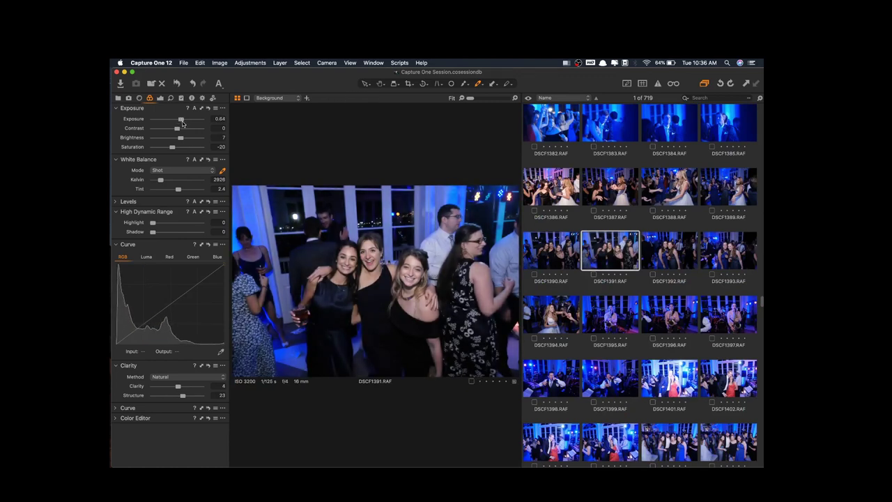
left_click_drag(172, 147, 175, 150)
left_click(132, 73)
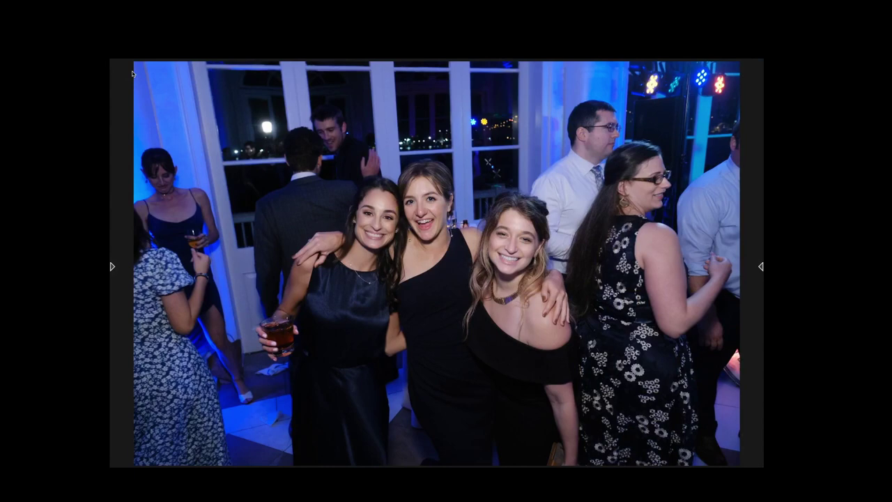
key("Escape")
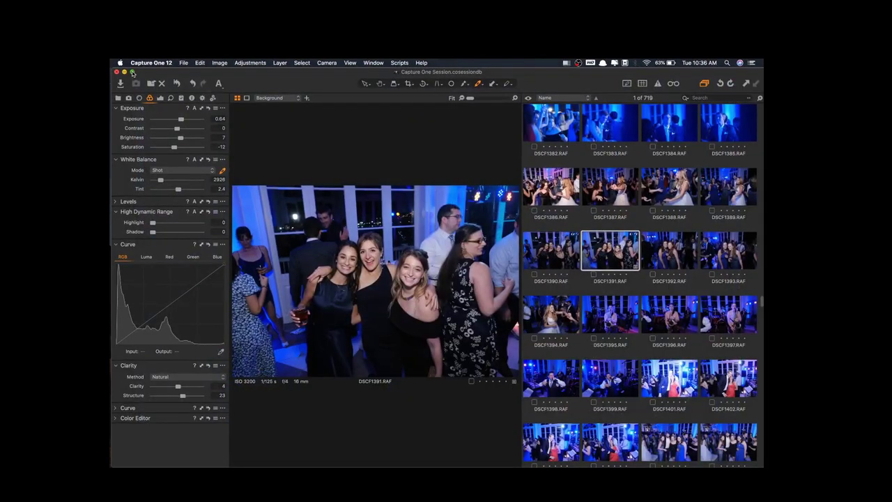
- Apply the GK Film Subtle Tones user style to DSCF1391.RAF and recrop it wider around the three women
left_click(182, 98)
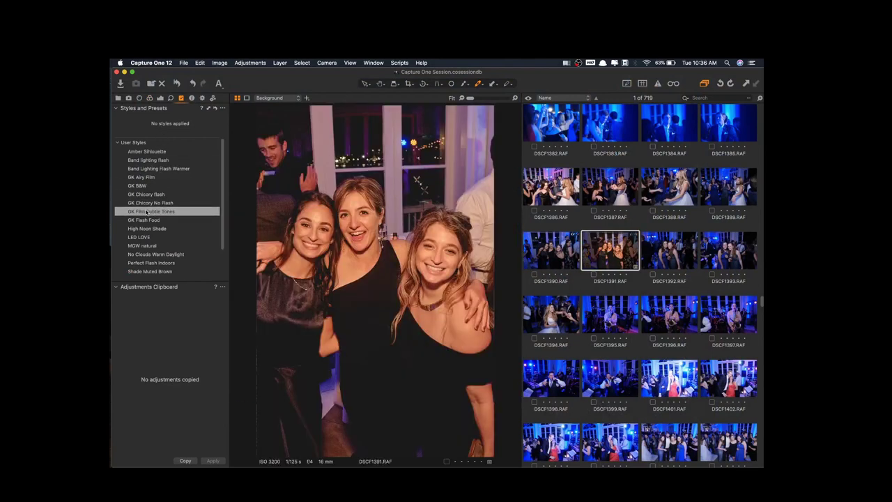
left_click(147, 211)
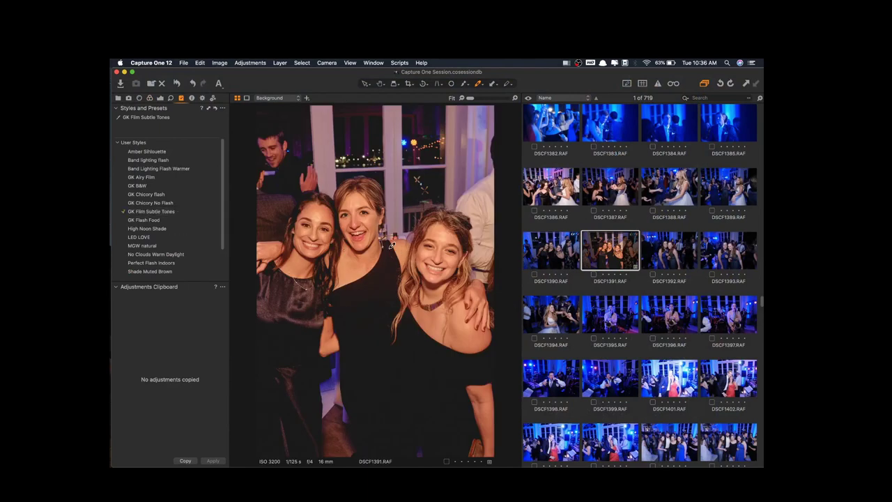
key("c")
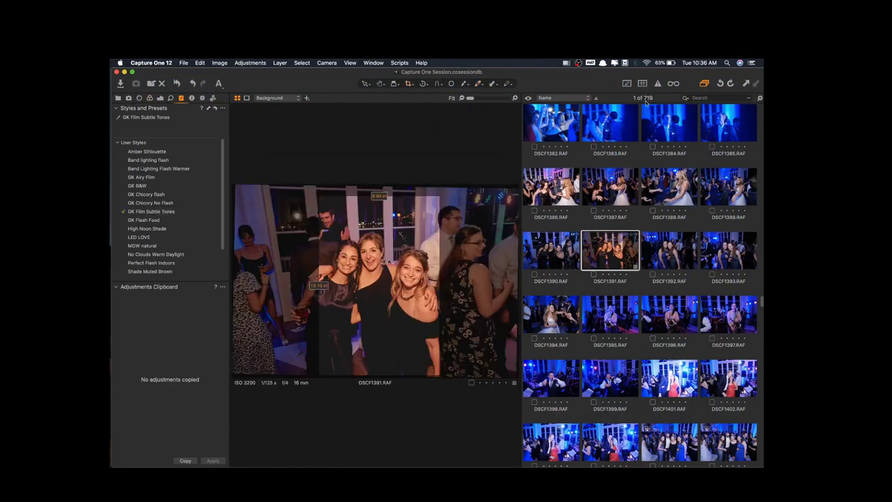
left_click_drag(445, 193, 408, 275)
key("v")
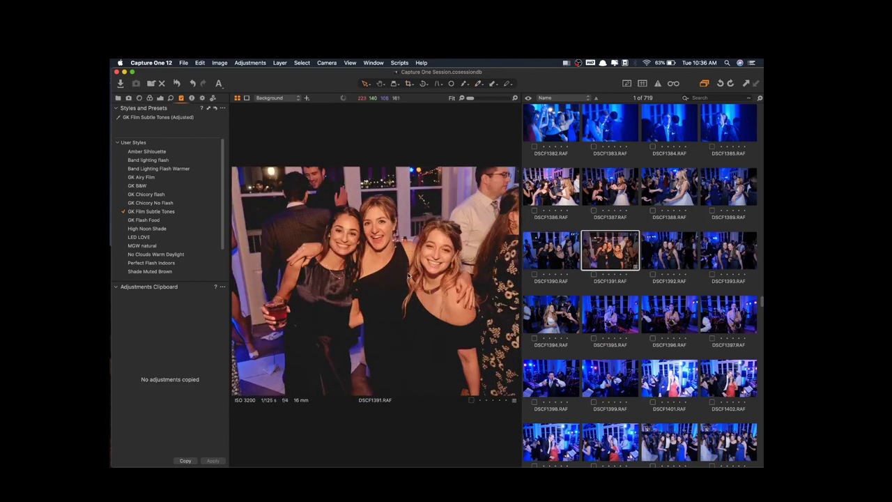
- Cool the photo's white balance to Kelvin 3177 and Tint -0.1, and check it in full screen
left_click(149, 99)
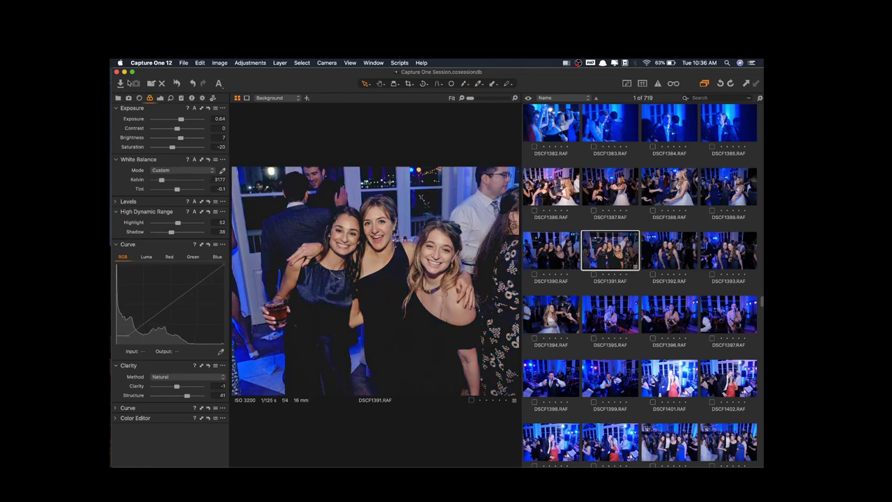
left_click(132, 73)
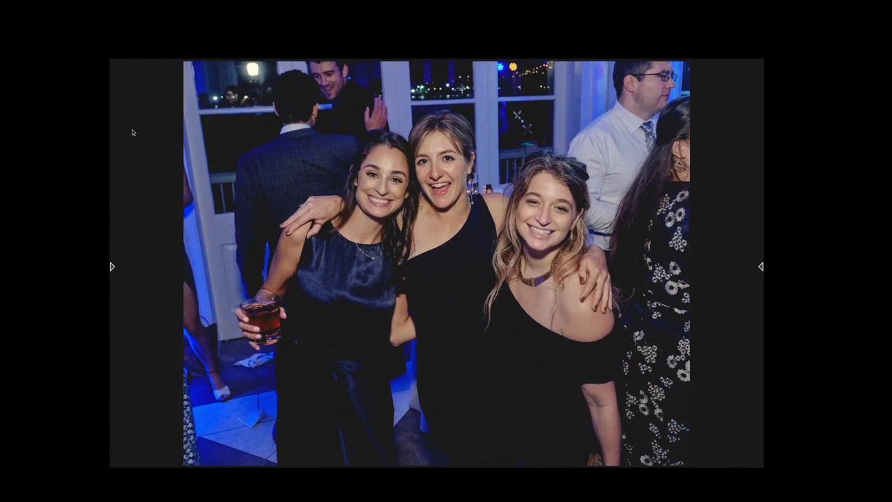
key("Escape")
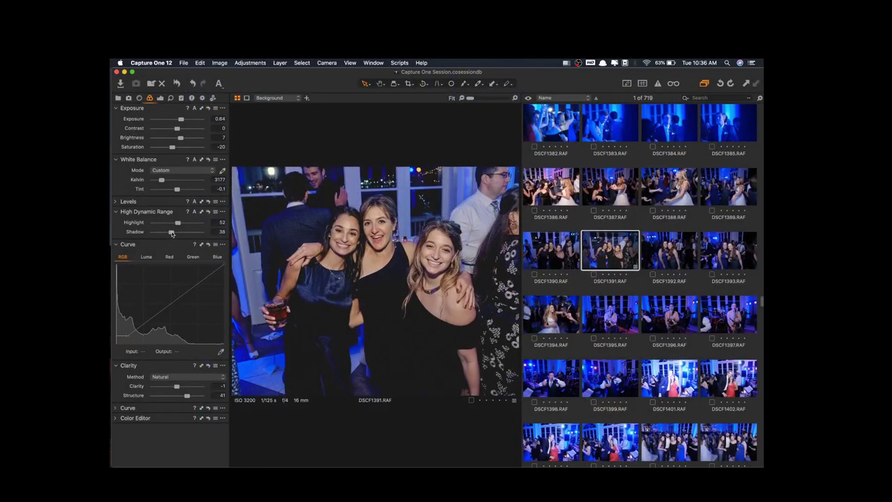
- Refine DSCF1391.RAF with Exposure 1.09, High Dynamic Range Shadow 22 and Saturation -14
mouse_move(172, 234)
left_mouse_down()
mouse_move(193, 234)
mouse_move(167, 235)
left_mouse_up()
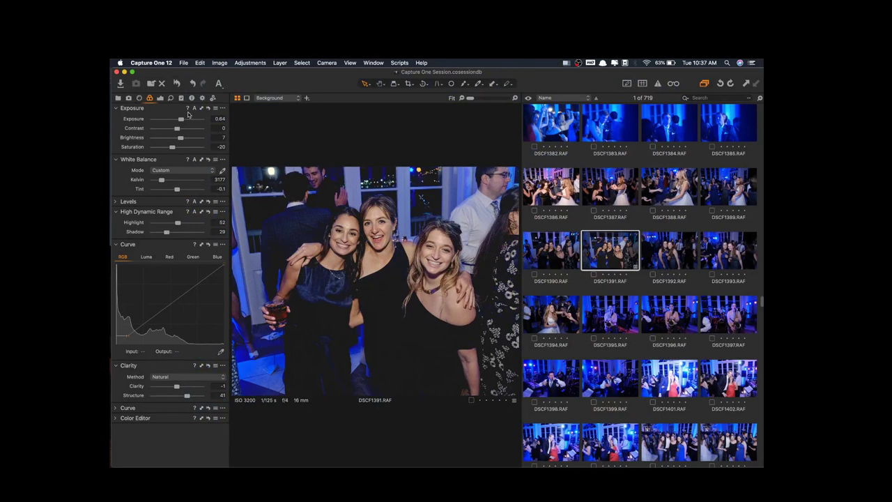
left_click_drag(182, 120, 184, 120)
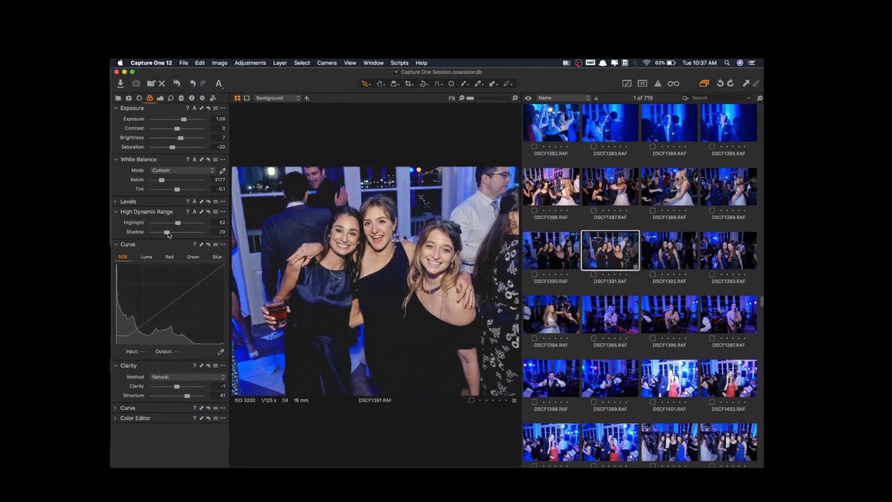
left_click_drag(167, 232, 174, 232)
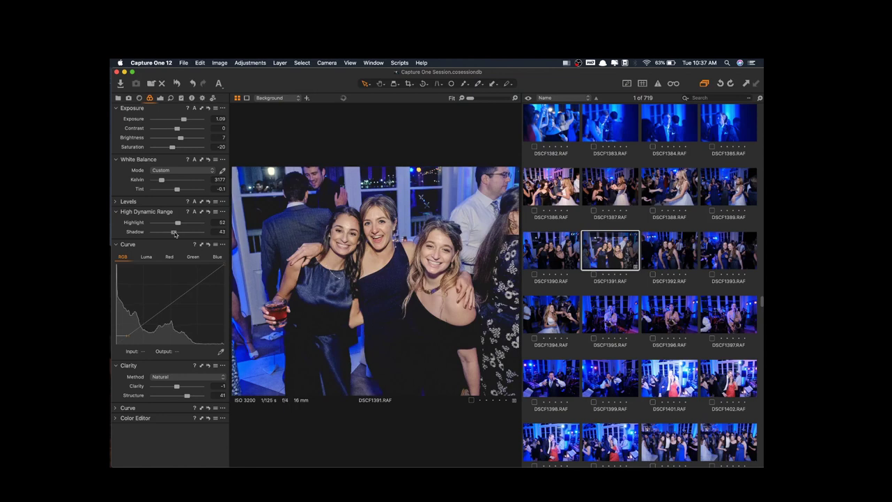
left_click_drag(175, 234, 166, 234)
left_click_drag(172, 148, 174, 149)
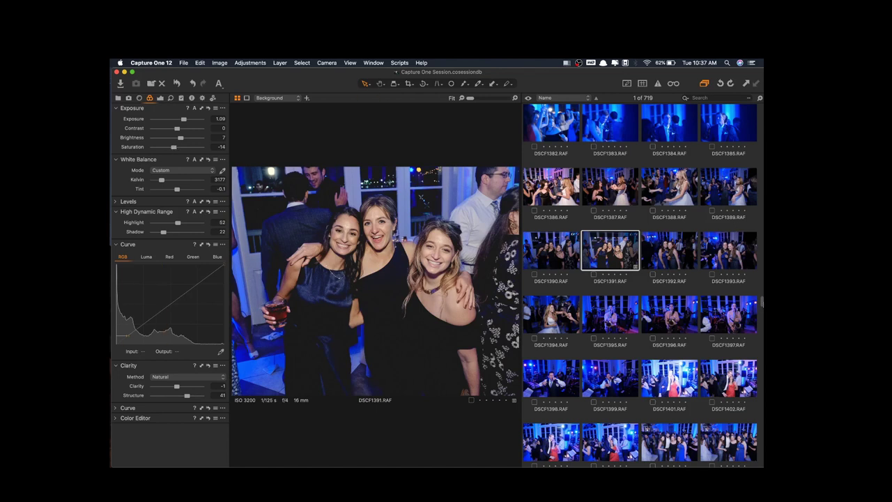
- Find DSCF1412.RAF and give it the same adjustments and crop as DSCF1391.RAF
scroll(673, 301, "up", 2)
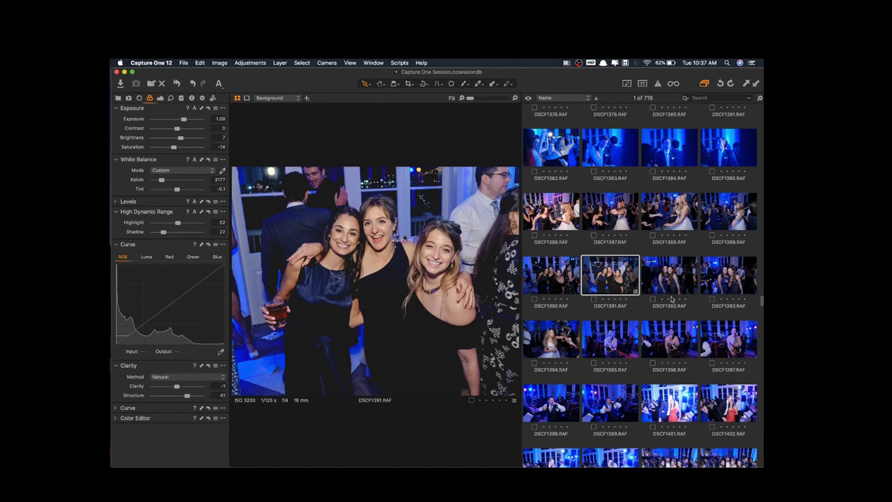
left_click_drag(762, 301, 762, 313)
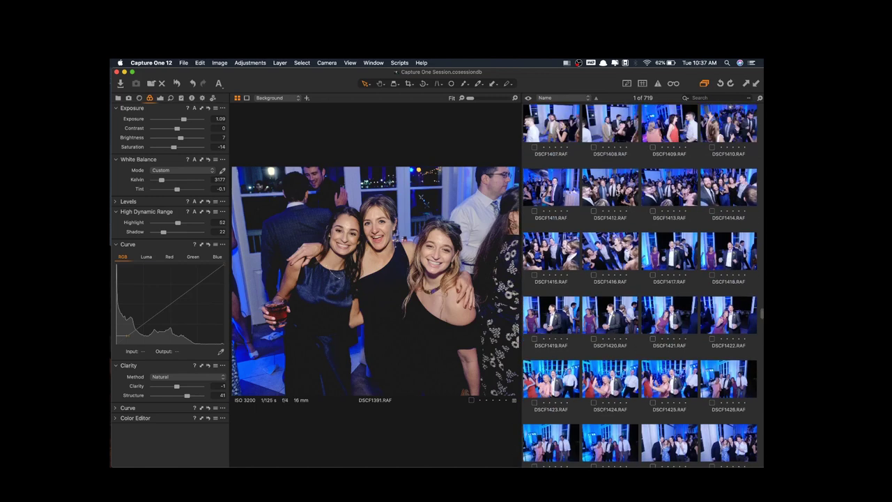
left_click(617, 191)
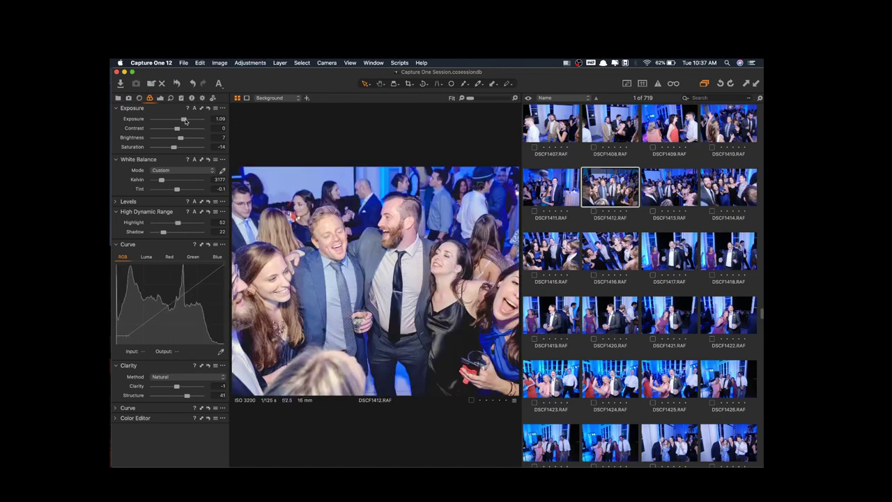
- Lower DSCF1412.RAF's Exposure to 0.33 and check the photo in full screen
left_click_drag(184, 119, 179, 120)
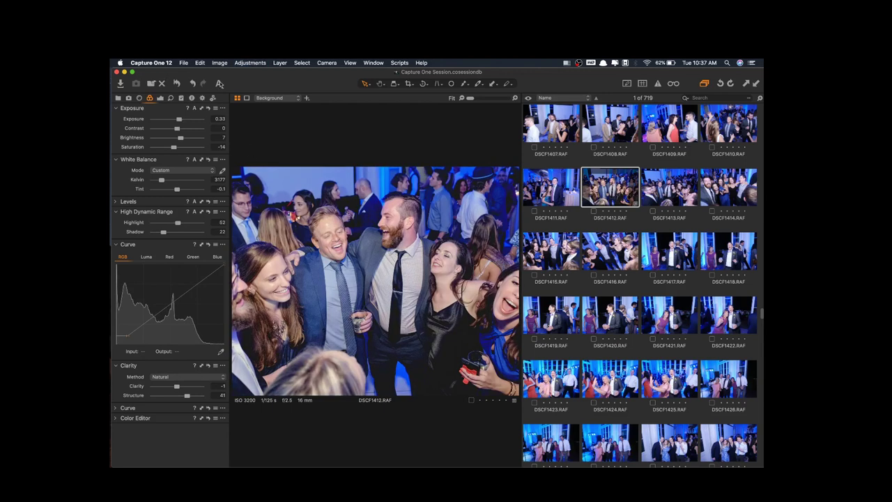
key("super+ctrl+f")
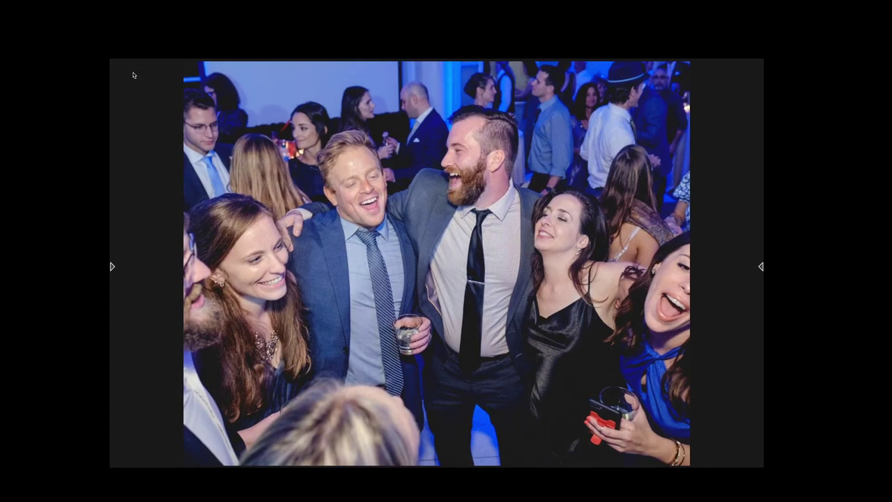
key("super+ctrl+f")
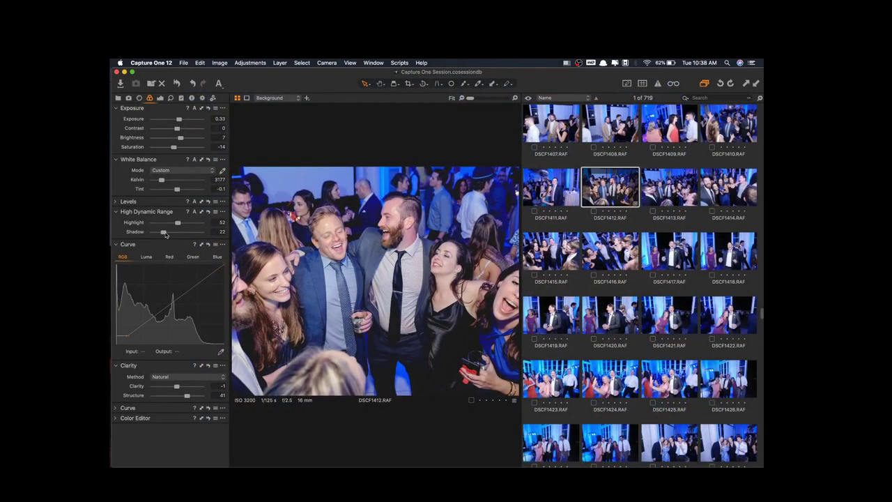
- Set DSCF1412.RAF's High Dynamic Range Shadow to 0 and fine-tune the lower anchor point of its RGB curve
left_click_drag(163, 235, 152, 235)
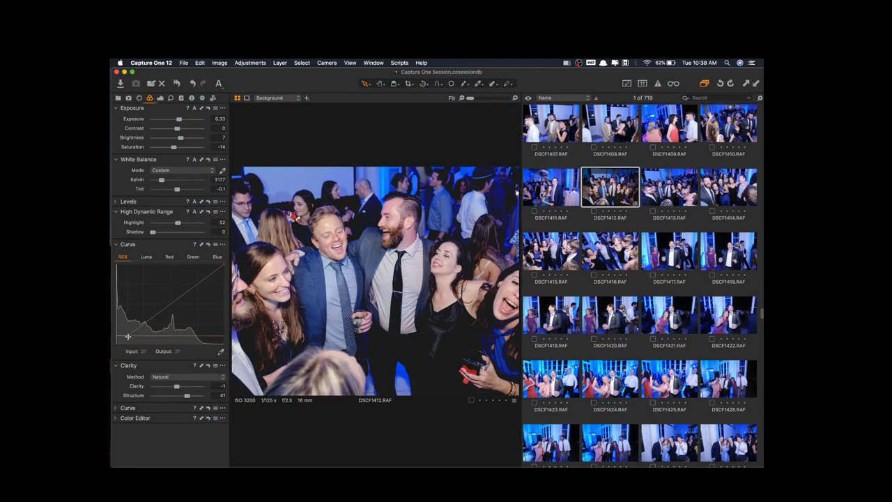
left_click_drag(128, 333, 134, 341)
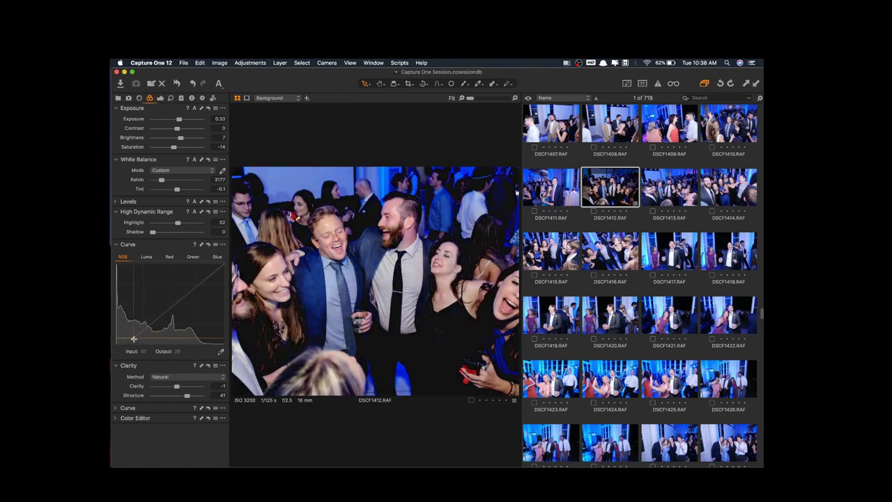
left_click_drag(134, 340, 130, 338)
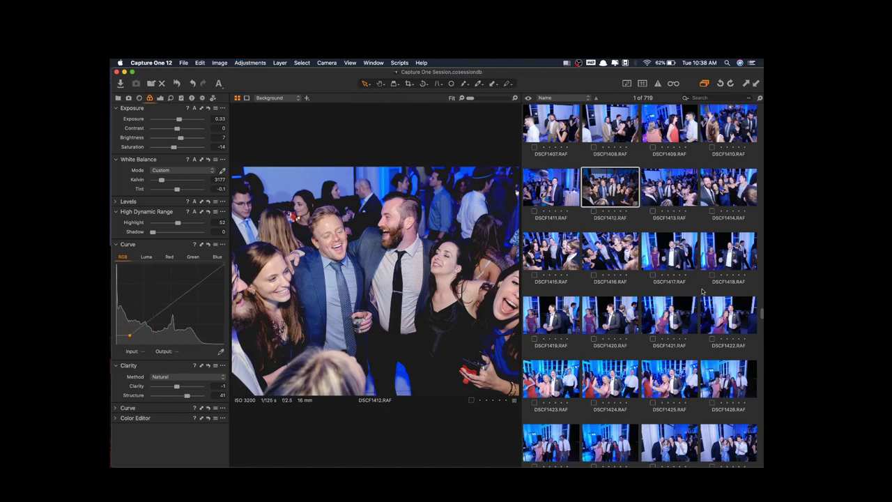
- Find the ring photo DSCF1210.RAF and widen its crop into a landscape frame around the rings and red bokeh lights
left_click_drag(762, 315, 762, 463)
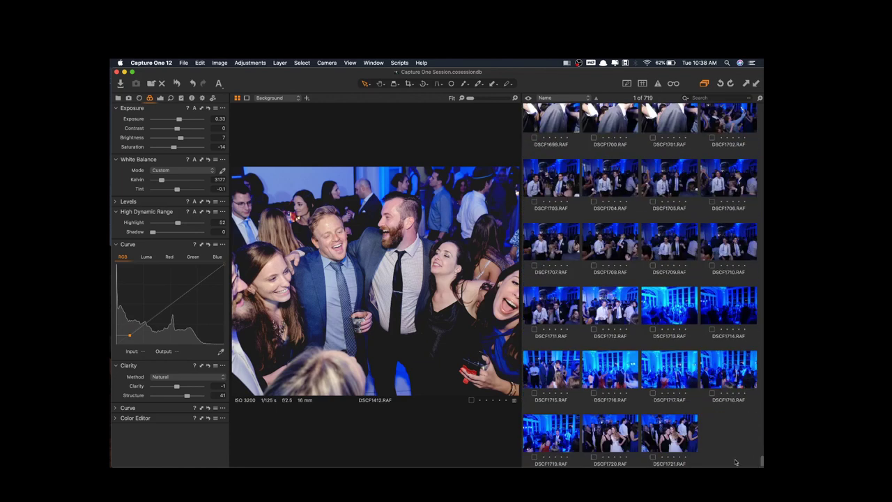
left_click(762, 371)
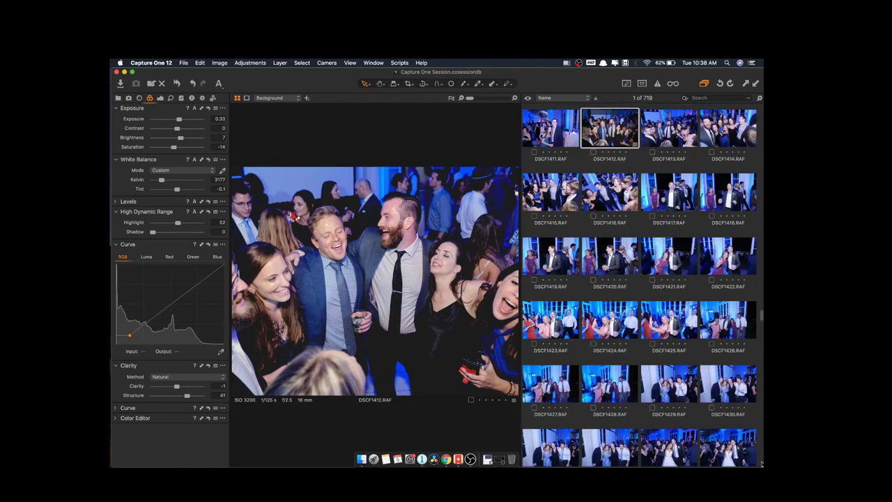
left_click(741, 257)
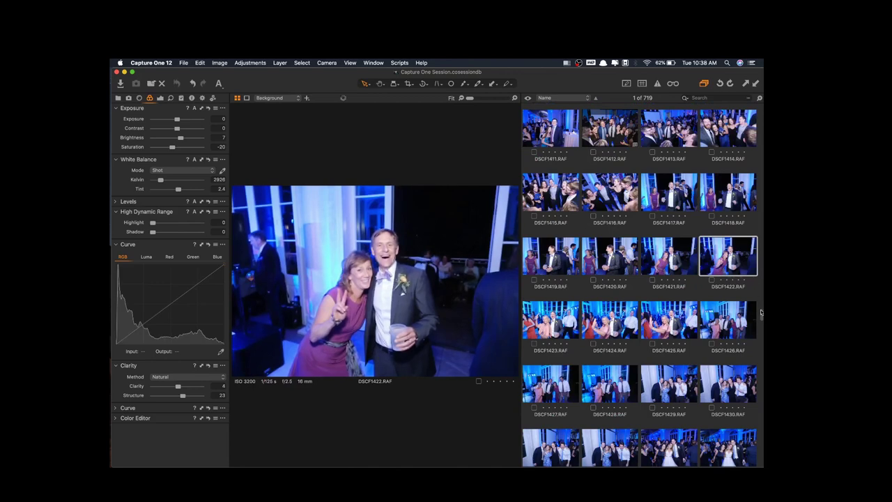
left_click_drag(762, 314, 756, 214)
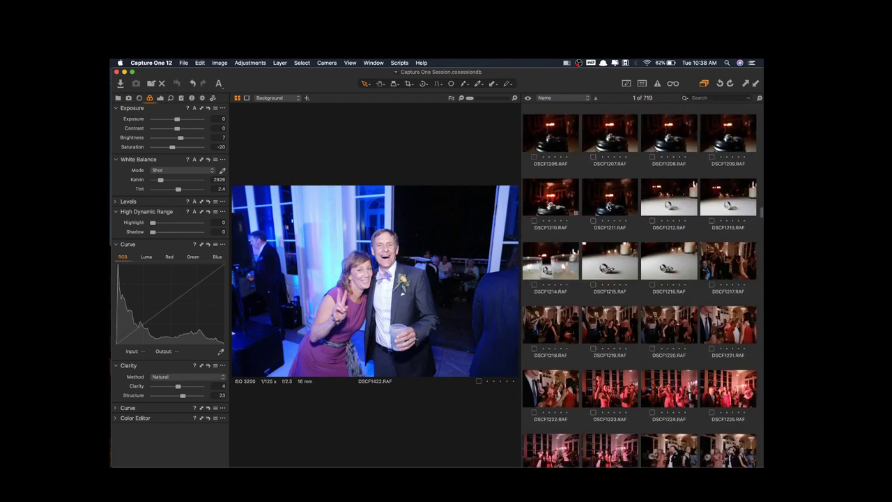
left_click(610, 208)
left_click(539, 208)
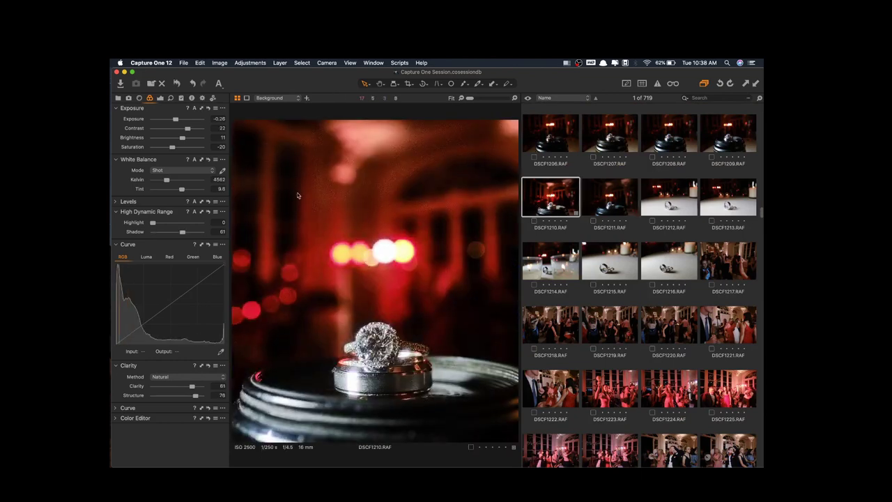
key("c")
left_click_drag(397, 302, 351, 312)
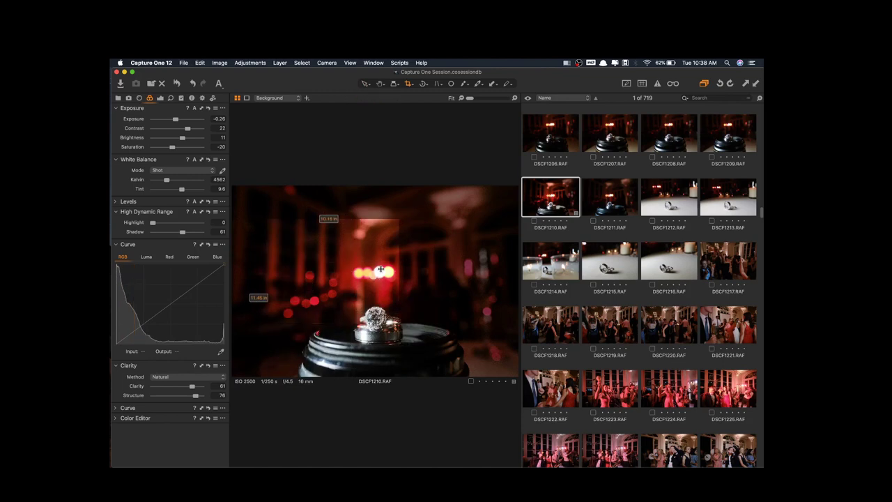
left_click_drag(403, 219, 514, 247)
key("v")
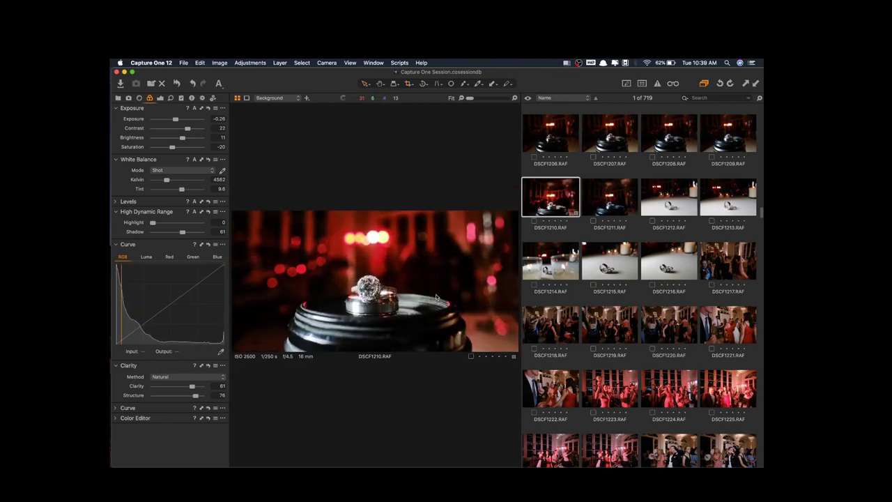
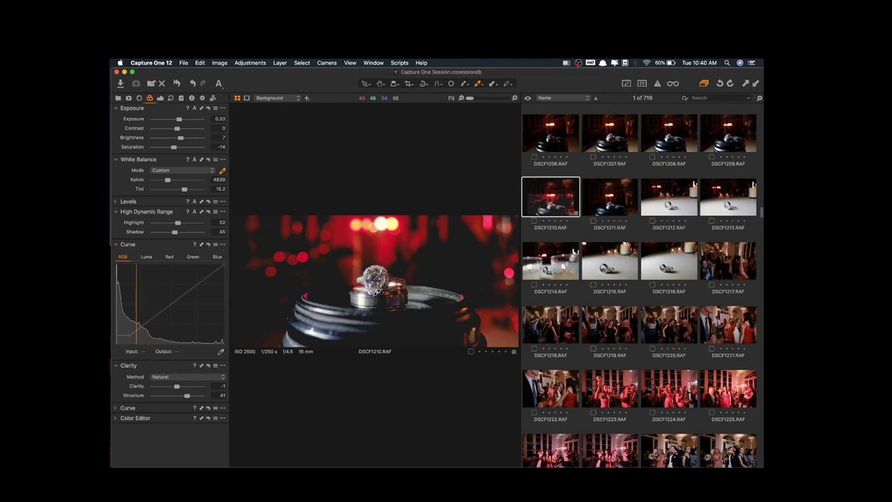
- Check DSCF1210.RAF in full screen and raise the Exposure of the neighbouring ring photo DSCF1211.RAF to 0.6
left_click(133, 72)
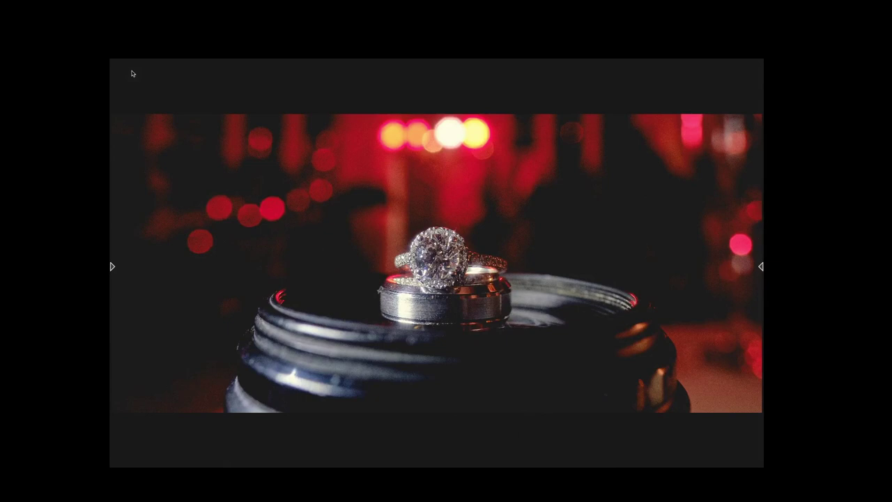
key("Escape")
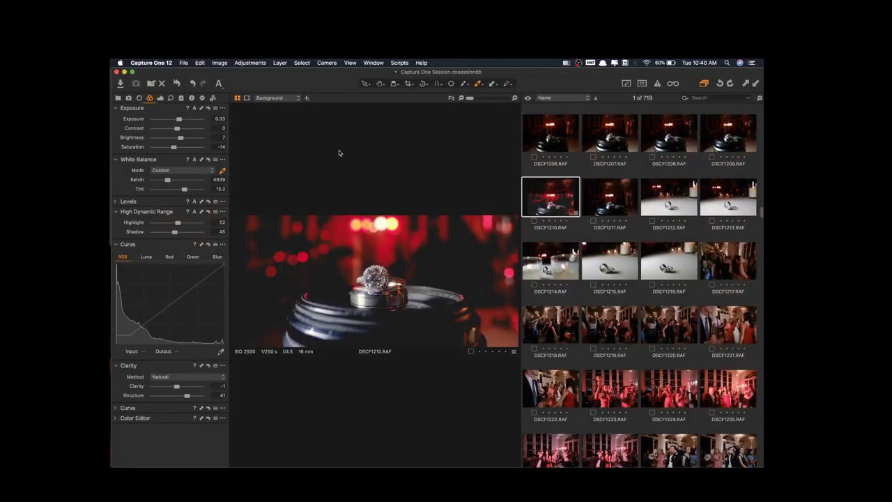
left_click(734, 142)
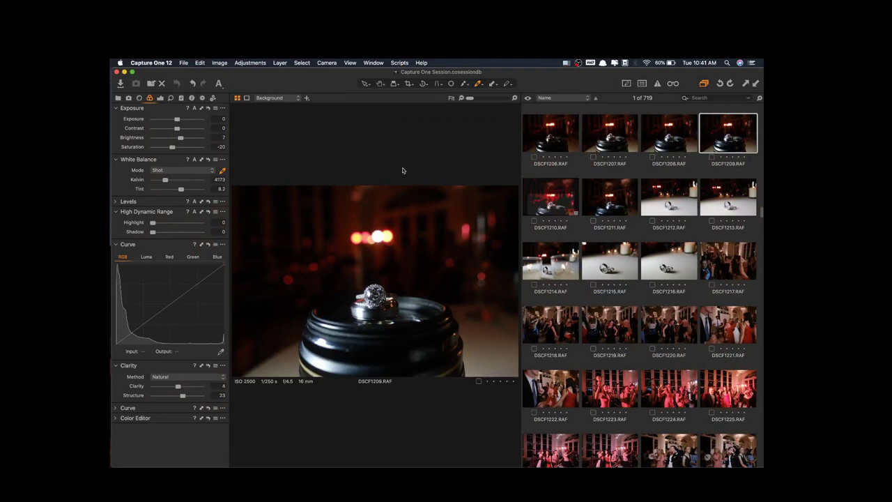
left_click(612, 201)
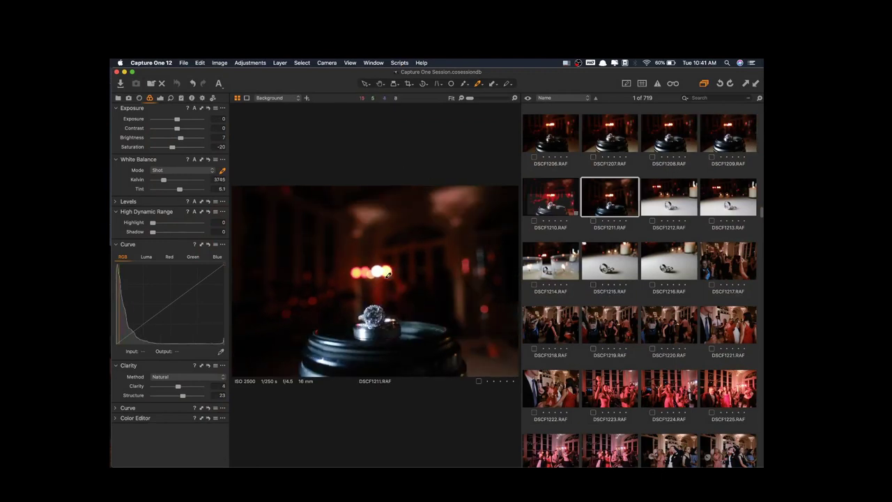
left_click_drag(177, 120, 181, 120)
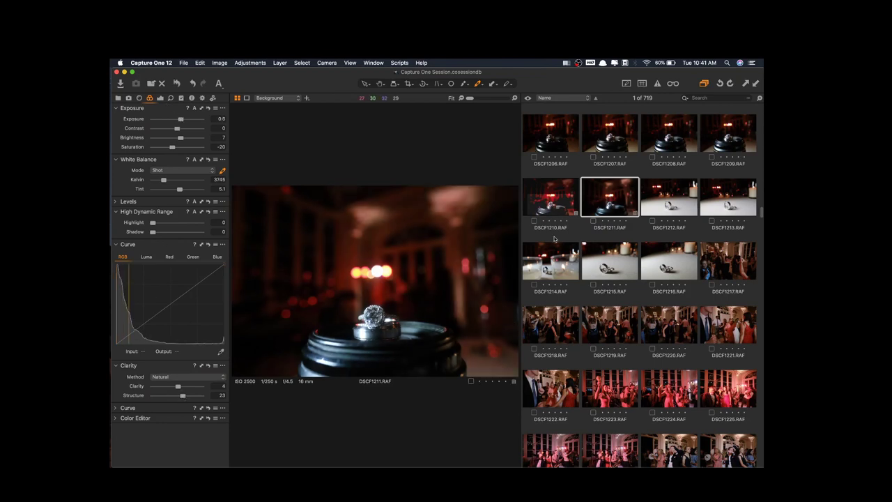
- Compare the ring photos DSCF1210.RAF and DSCF1211.RAF, and examine DSCF1210.RAF in full screen
left_click(550, 199)
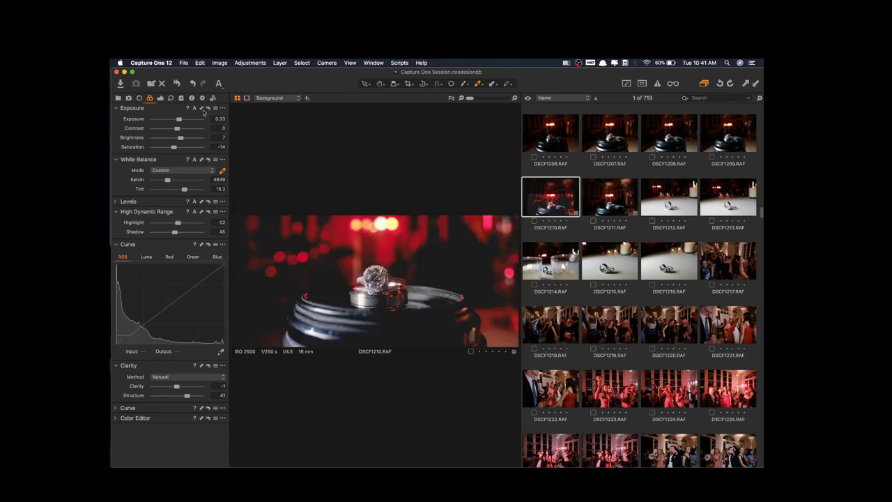
left_click(602, 203)
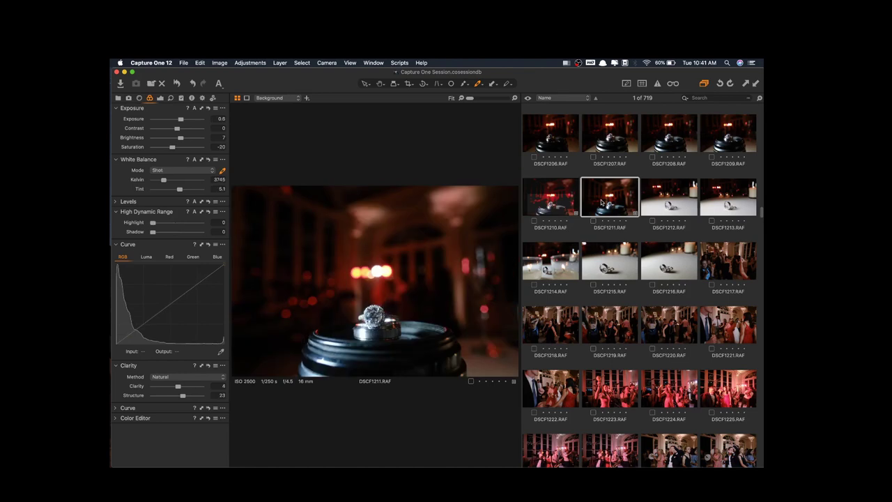
left_click(549, 207)
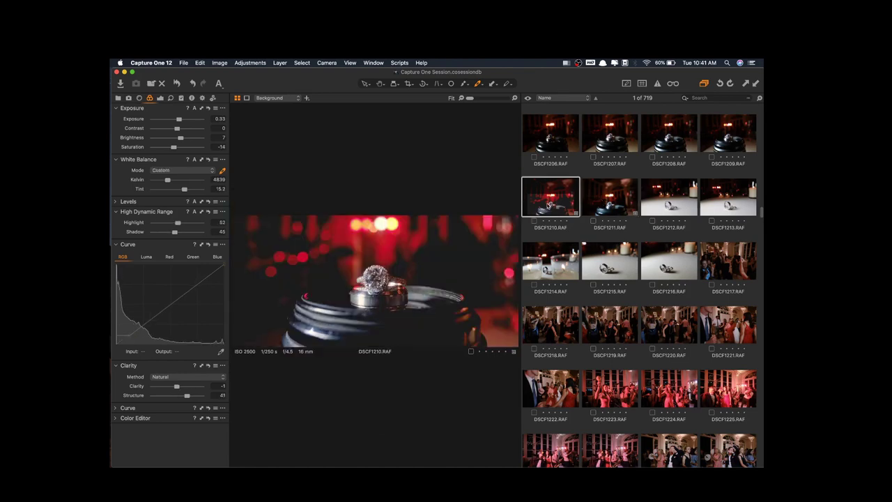
left_click(132, 73)
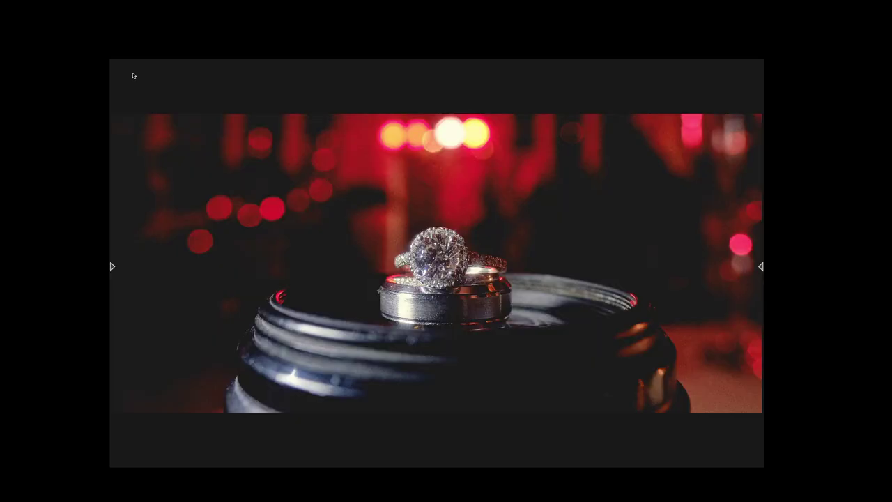
key("Escape")
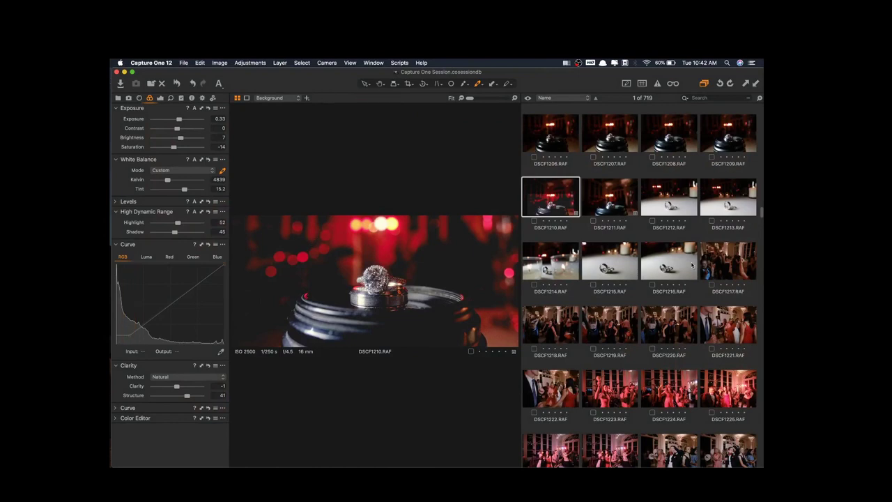
- Find DSCF1513.RAF of the couple kissing at night, view it in full screen and apply the GK Film Subtle Tones user style
left_click_drag(762, 213, 761, 361)
left_click(675, 319)
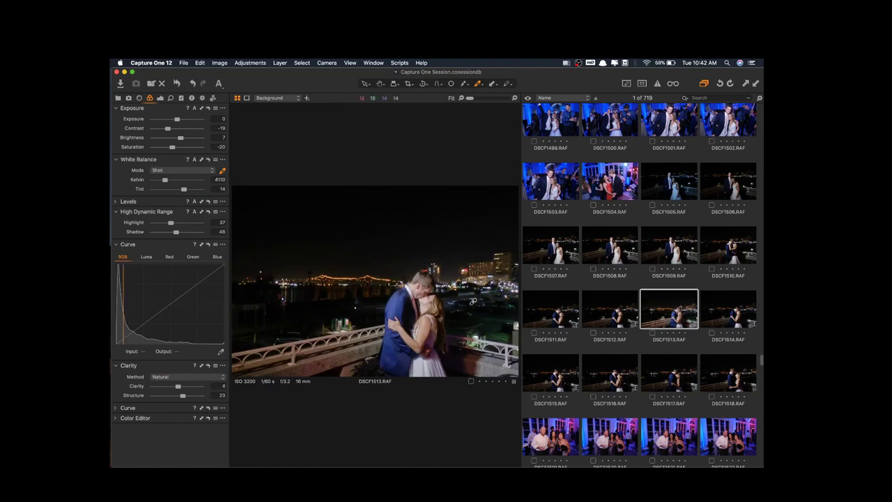
left_click(133, 72)
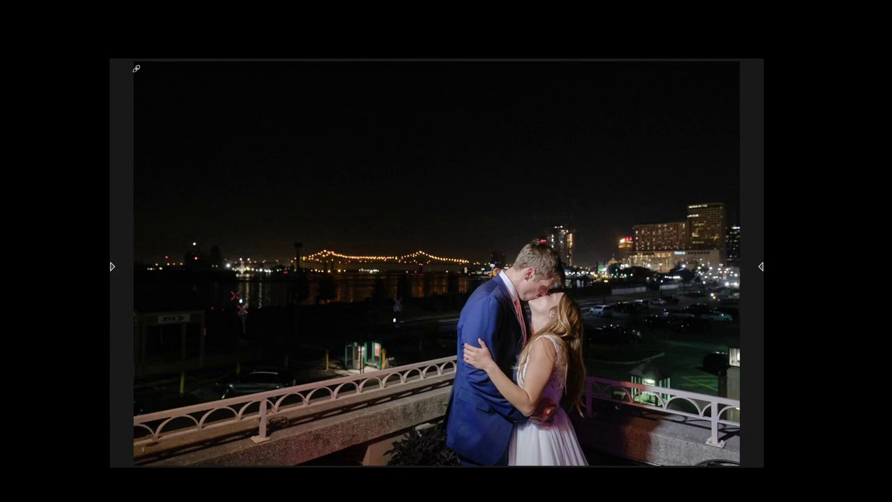
left_click(136, 68)
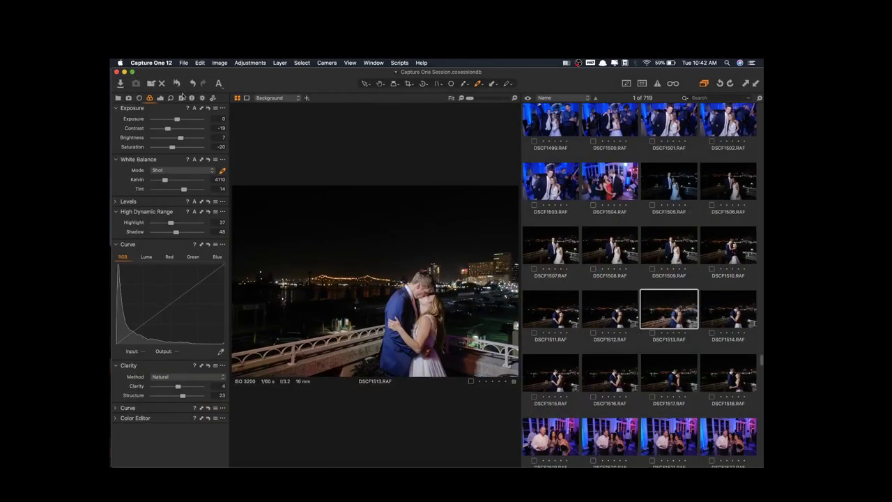
left_click(181, 99)
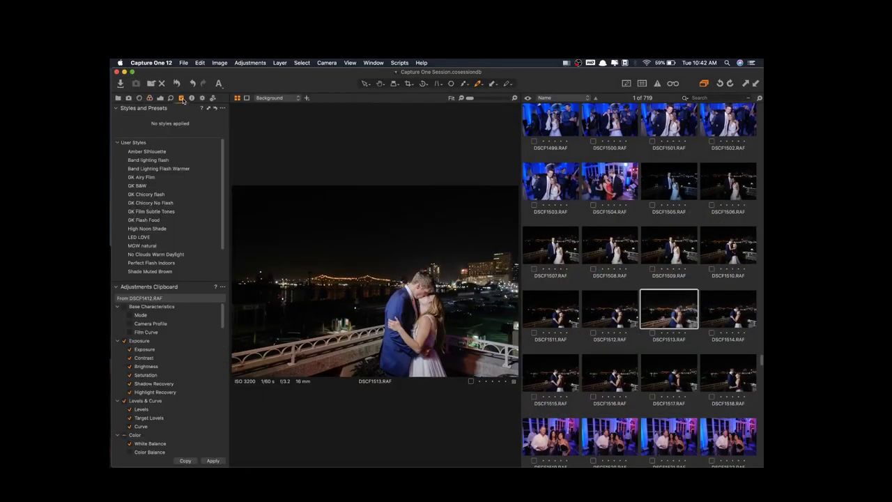
left_click(147, 212)
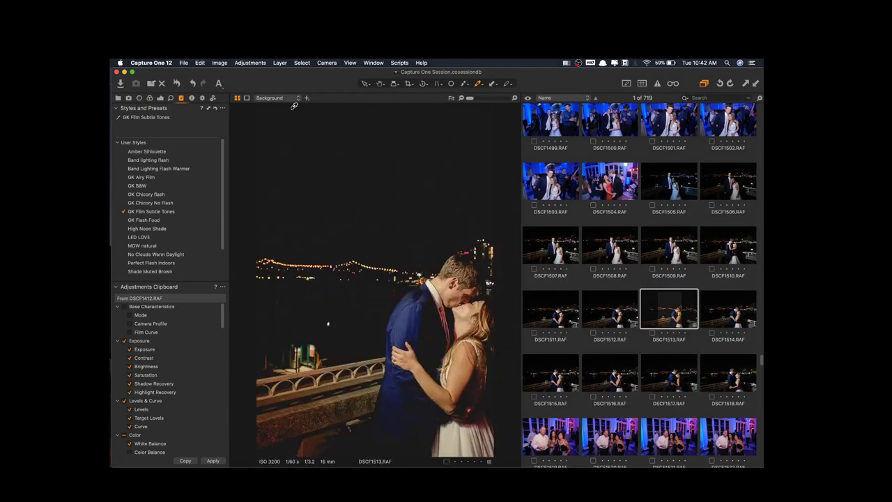
- Auto-correct DSCF1513.RAF's white balance and recrop it to a landscape frame of about 14.5 by 8.7 in around the couple and skyline
left_click(150, 99)
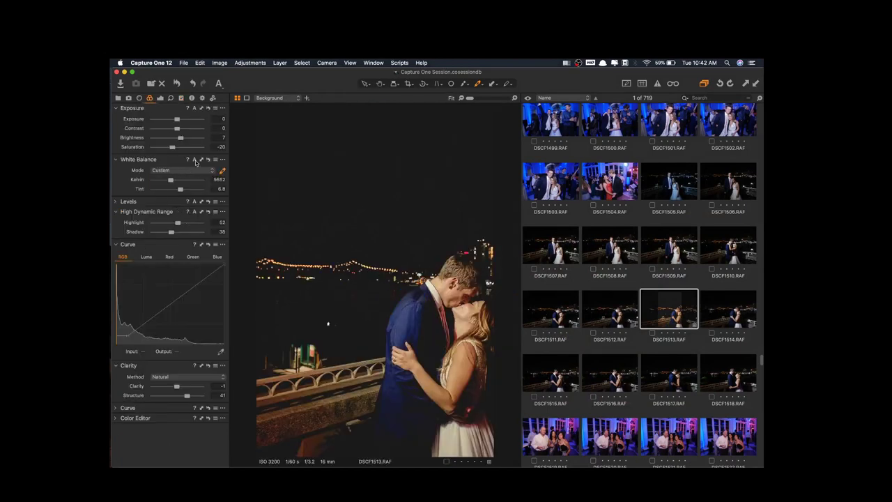
left_click(195, 160)
key("c")
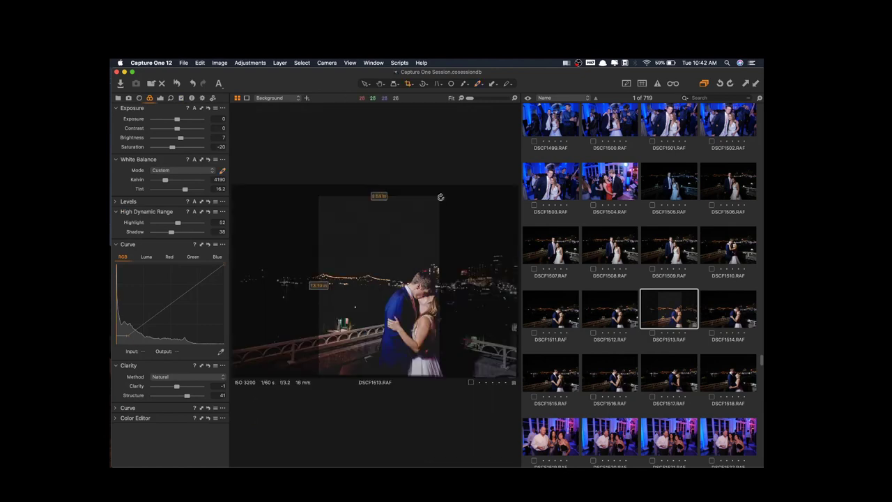
left_click_drag(440, 196, 514, 252)
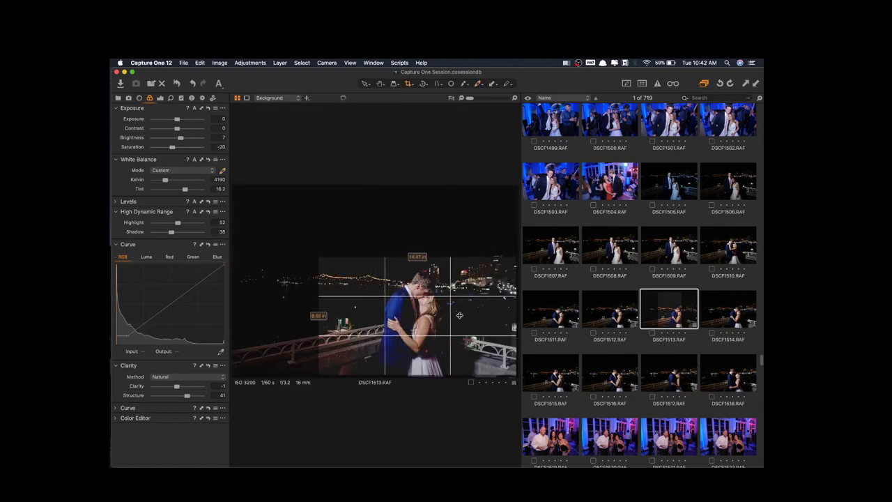
left_click_drag(460, 315, 478, 308)
key("v")
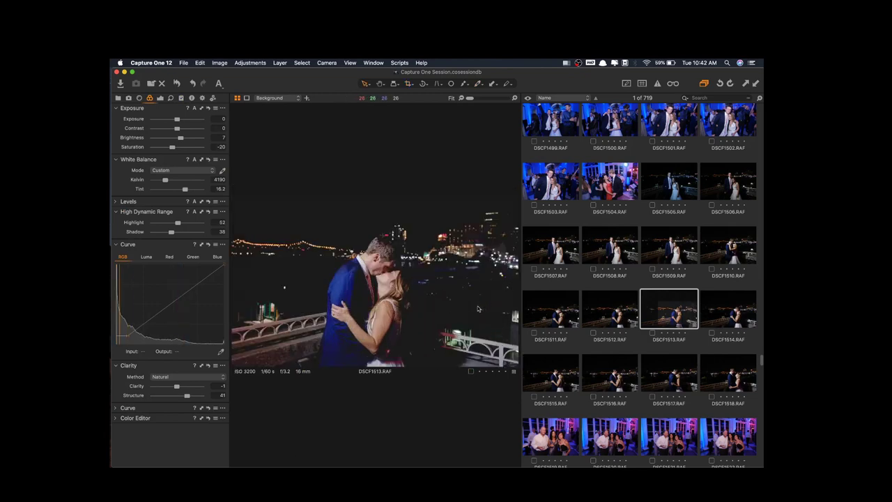
left_click(132, 73)
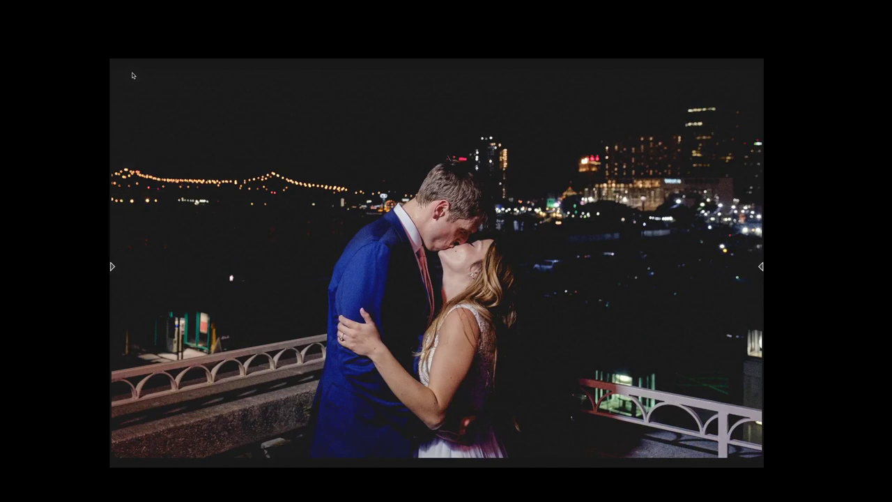
key("Escape")
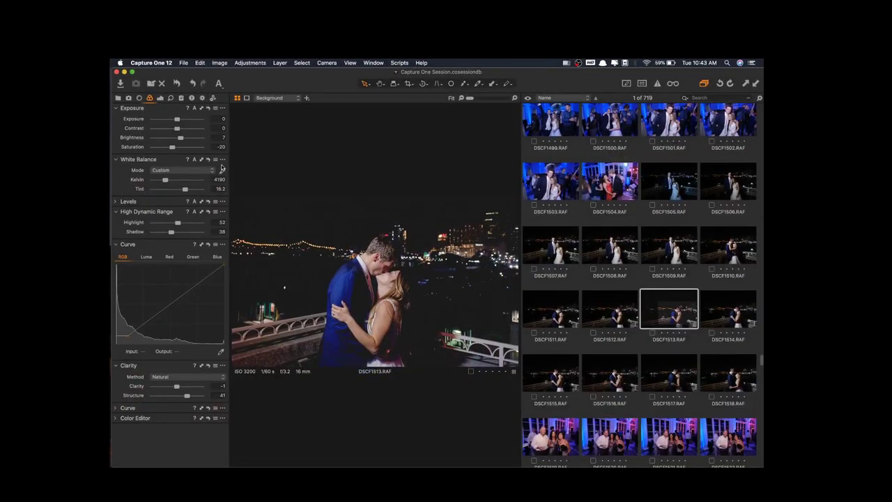
- Sample DSCF1513.RAF's white balance from the groom's shirt collar for Kelvin 4477 and Tint 11.8, and set High Dynamic Range Shadow to 0
left_click(222, 170)
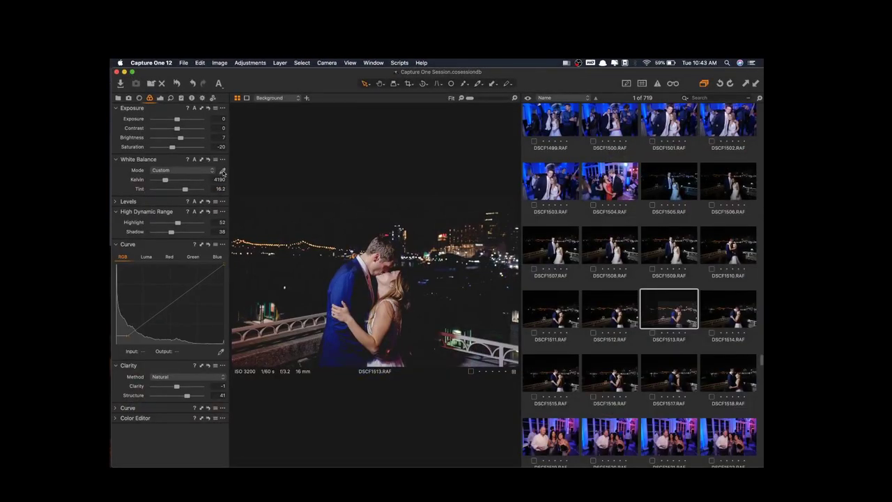
left_click(364, 262)
left_click_drag(165, 180, 165, 181)
left_click_drag(170, 234, 192, 233)
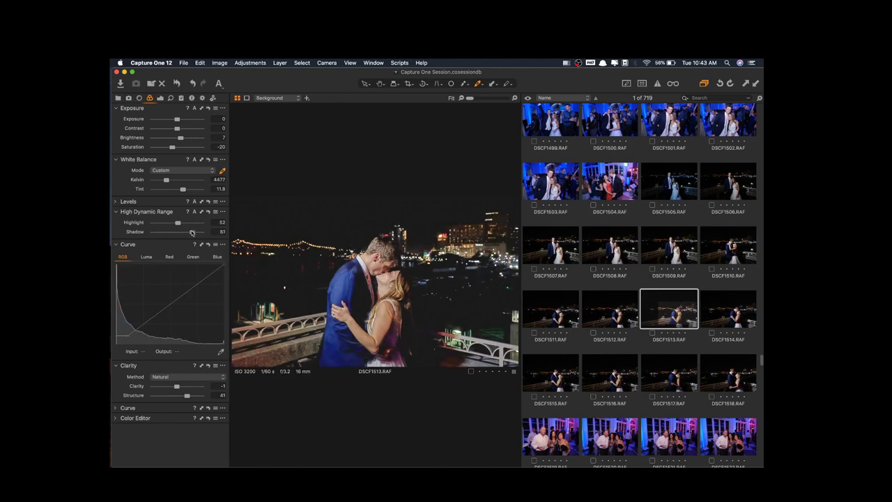
left_click_drag(192, 233, 150, 232)
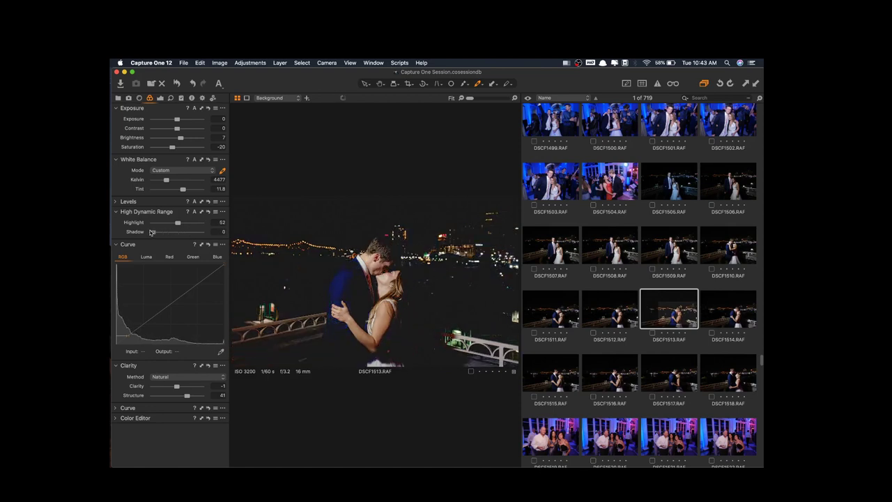